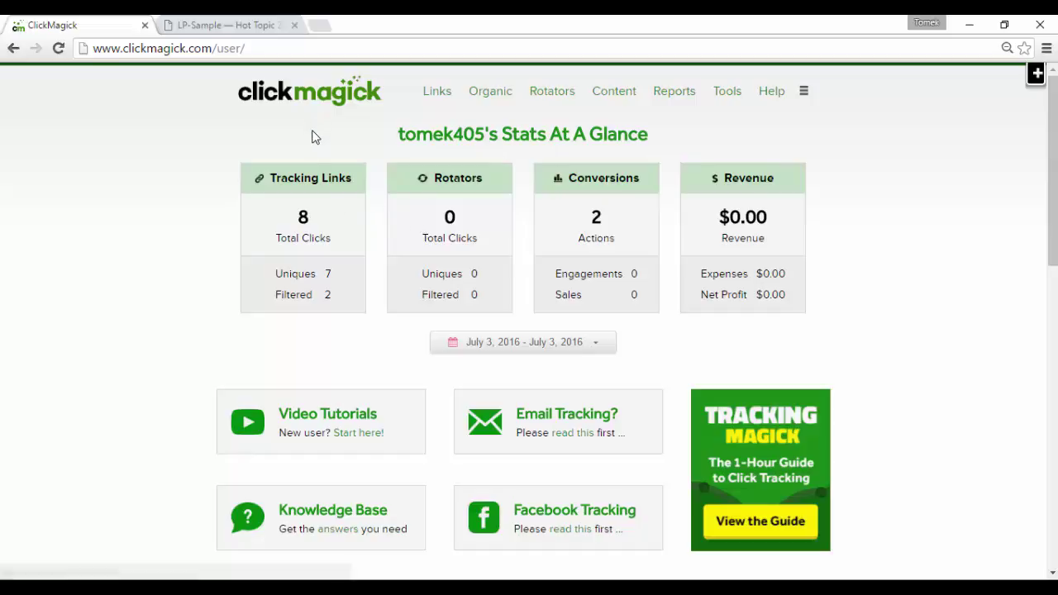
- View the sample landing page, return to ClickMagick and open the list of tracking links
left_click(252, 30)
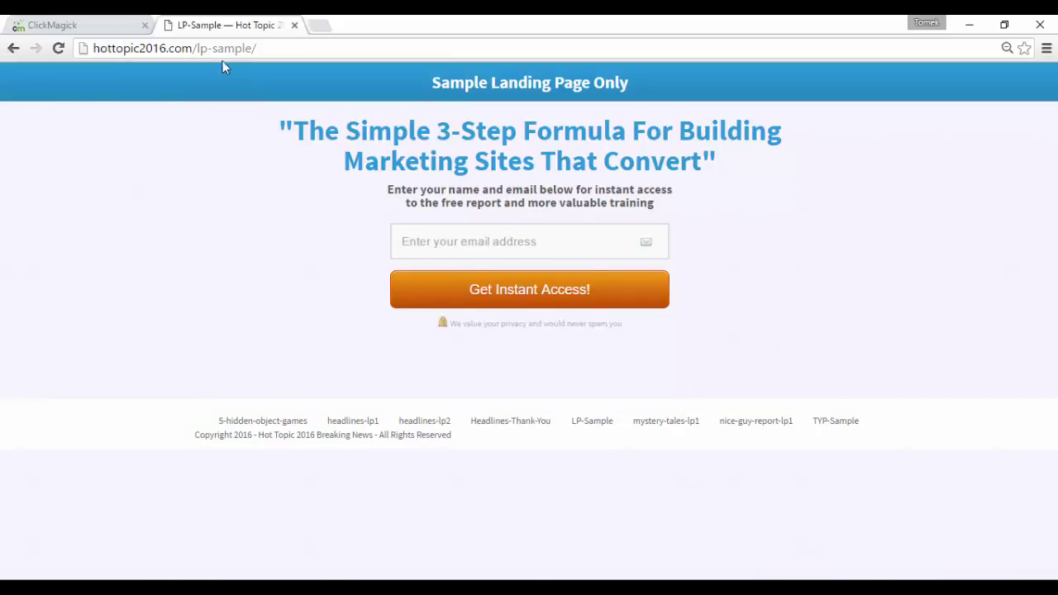
left_click(170, 48)
left_click(112, 28)
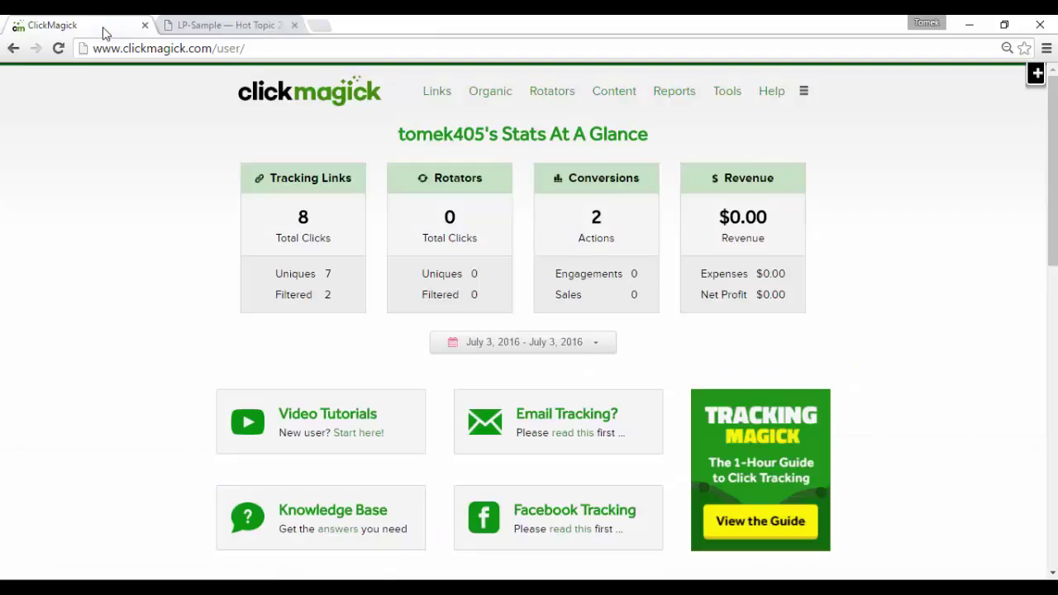
left_click(431, 97)
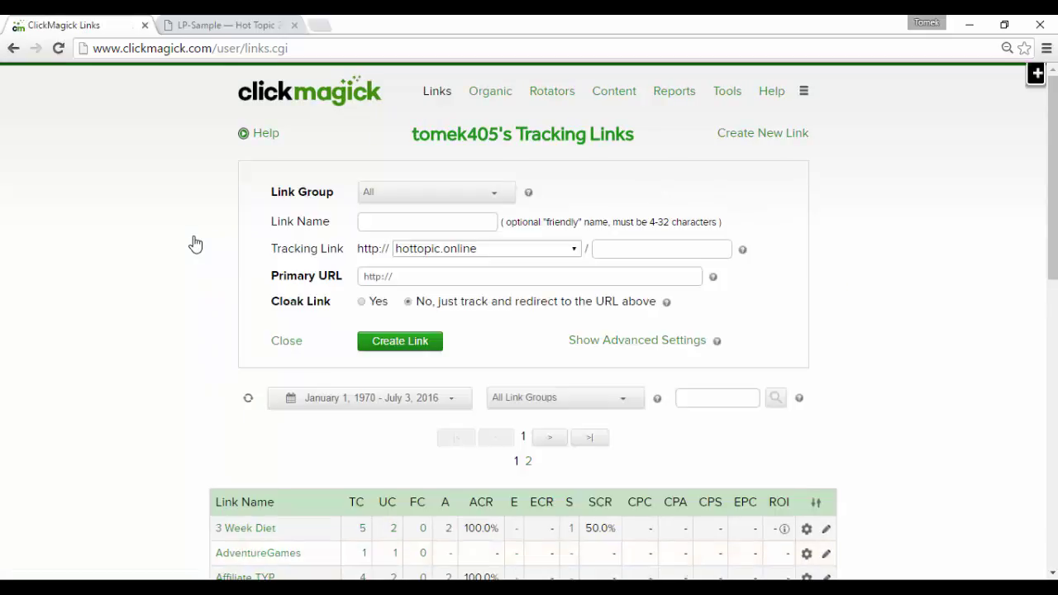
scroll(195, 244, "down", 4)
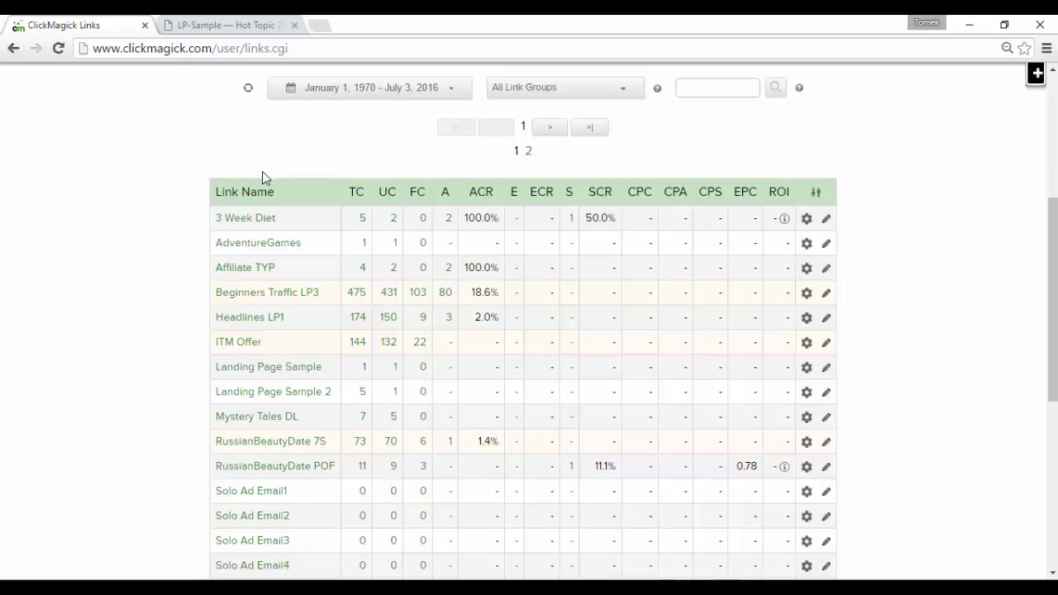
scroll(262, 172, "up", 4)
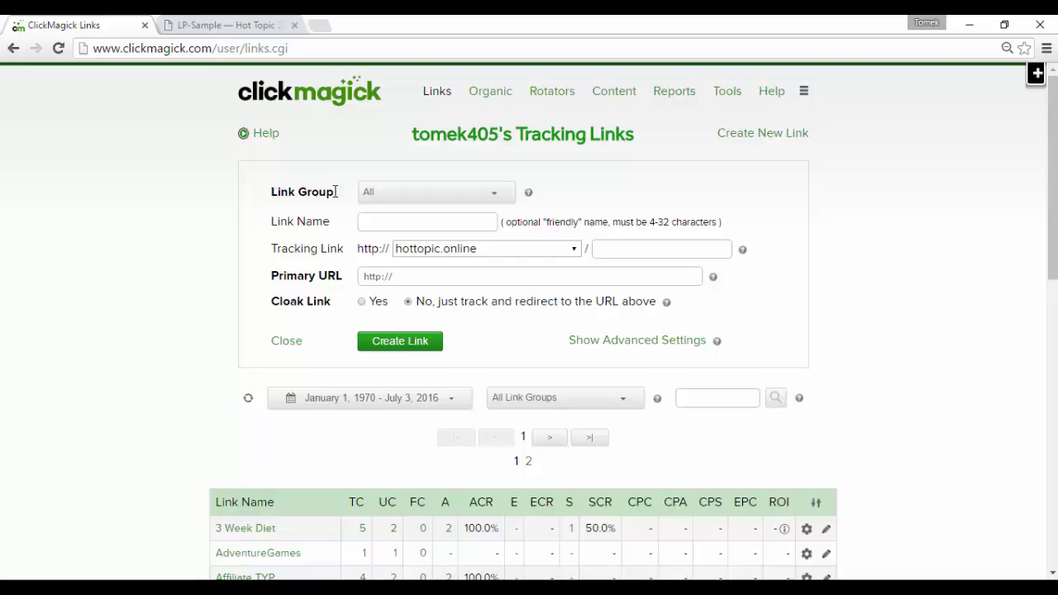
- Keep the new link's group at All and name the link "PPC Sample"
left_click(386, 192)
left_click(411, 199)
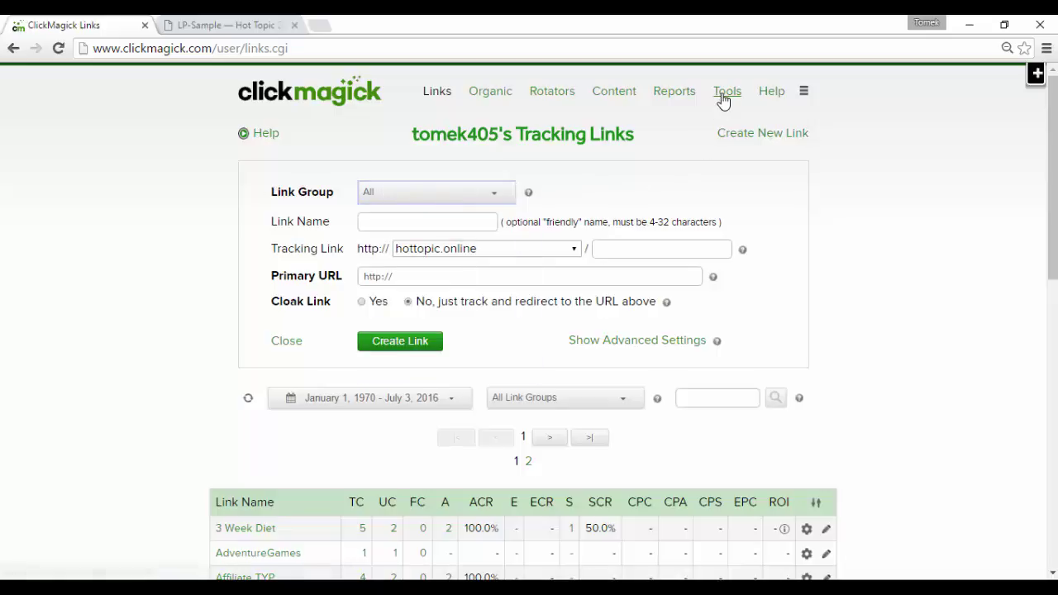
mouse_move(722, 95)
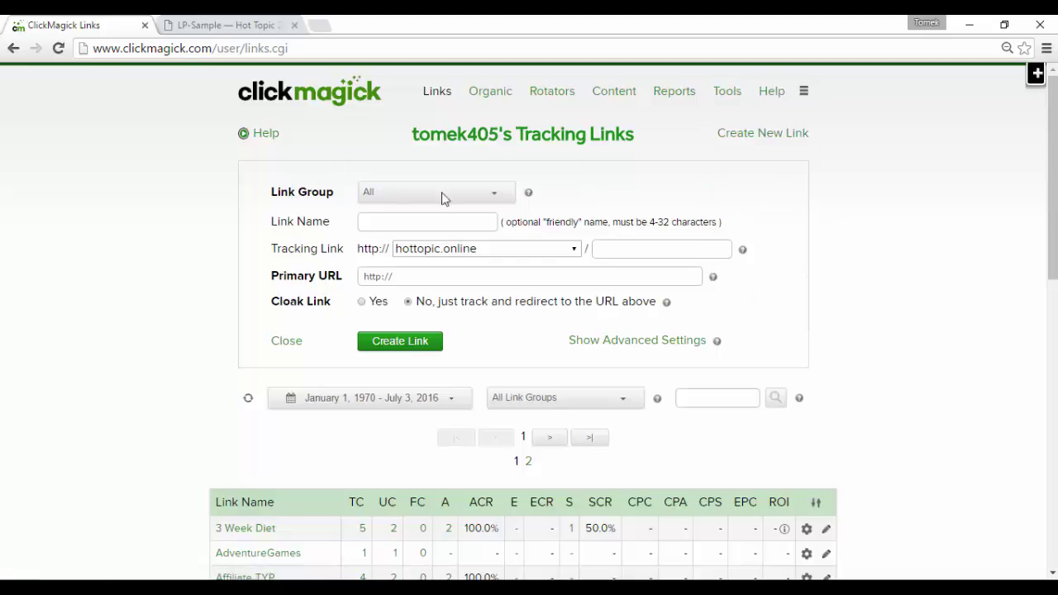
left_click(440, 224)
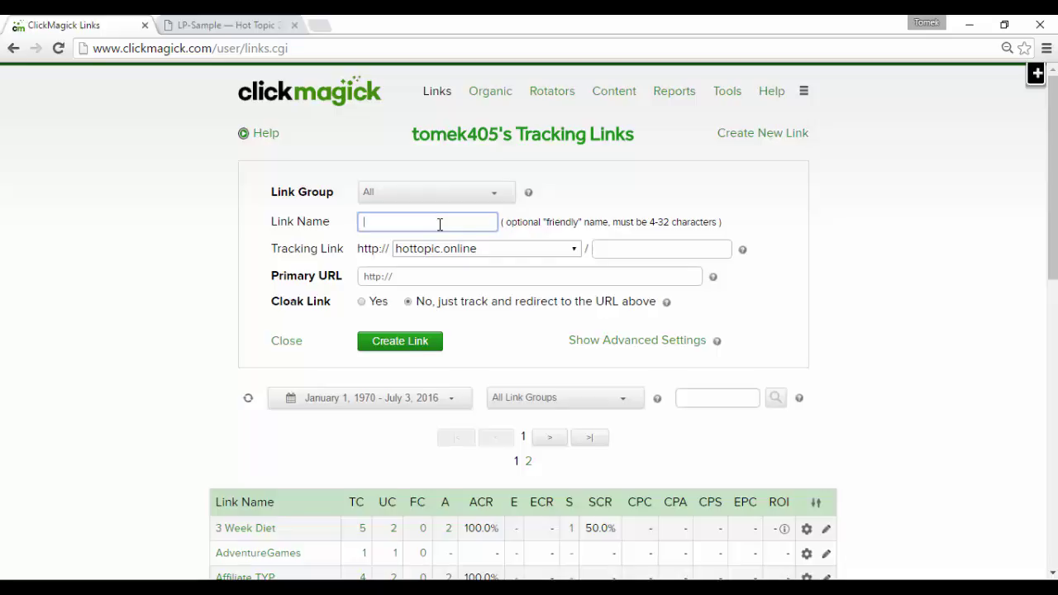
scroll(229, 303, "down", 1)
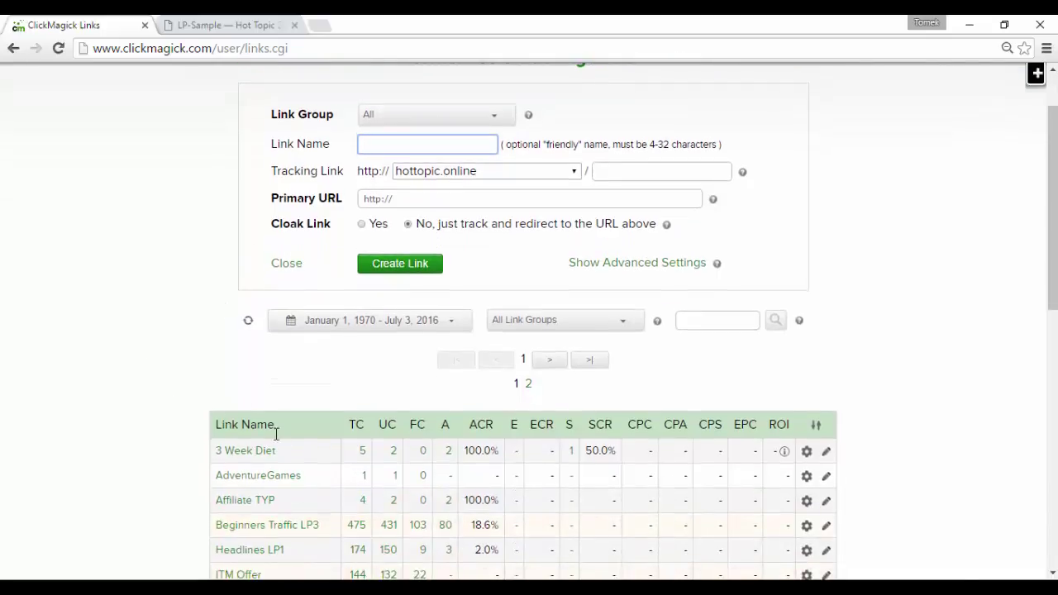
scroll(220, 423, "up", 1)
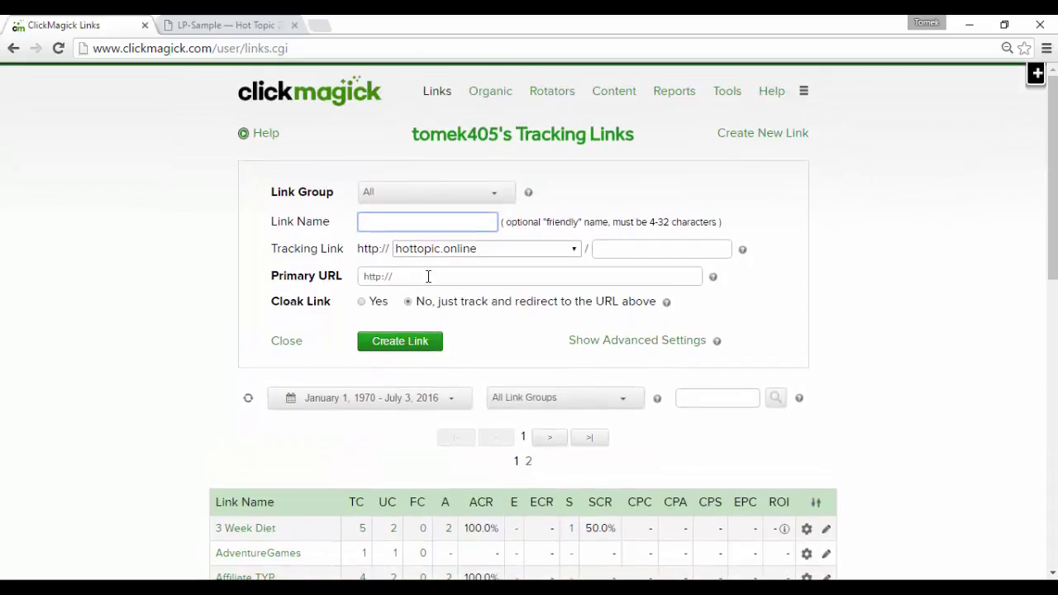
type("PPC Sample")
left_click(420, 248)
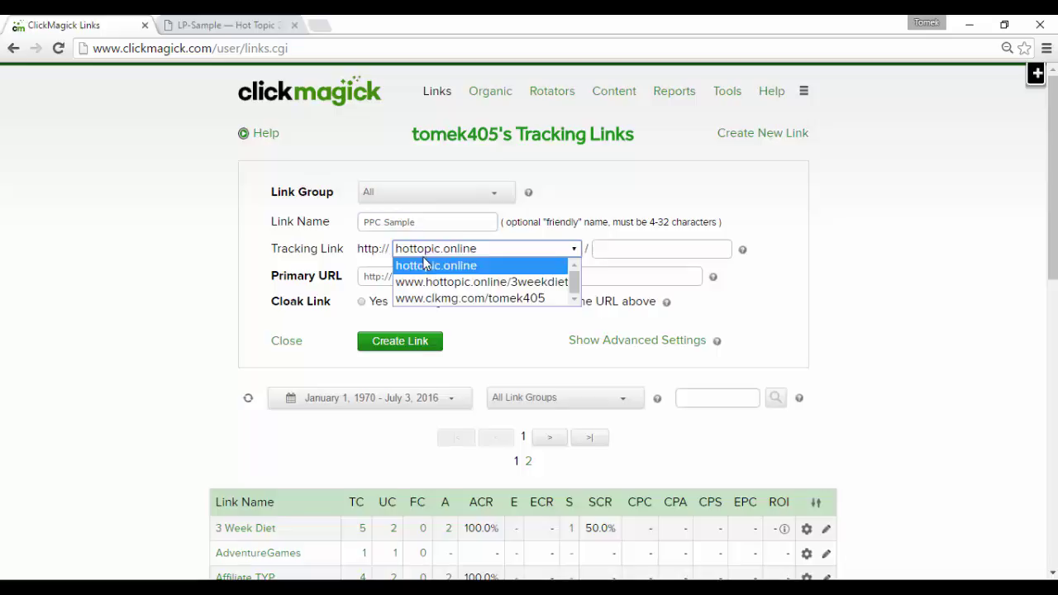
left_click(438, 300)
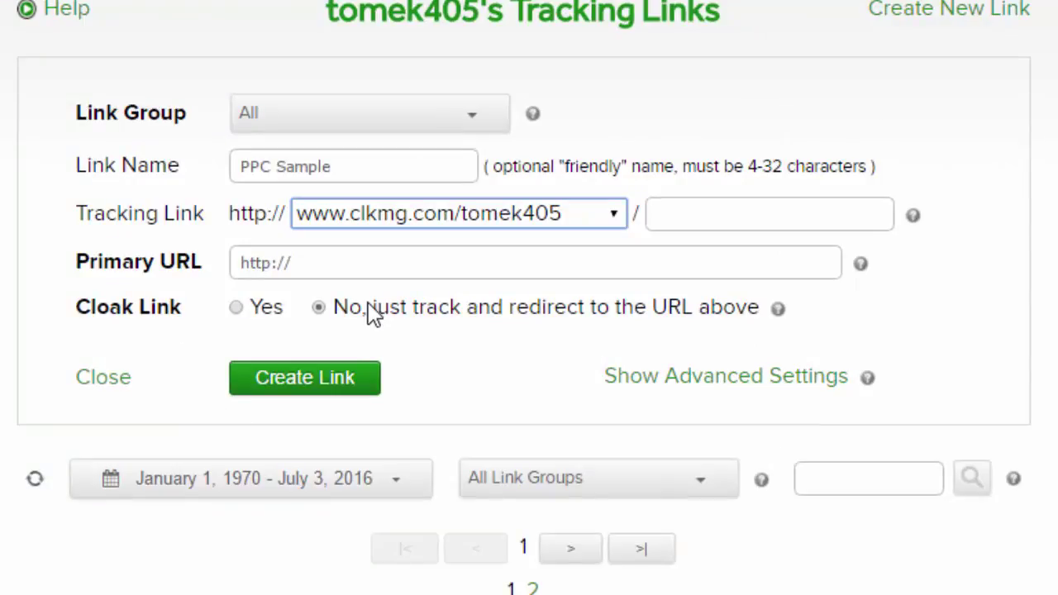
left_click(455, 220)
left_click(455, 245)
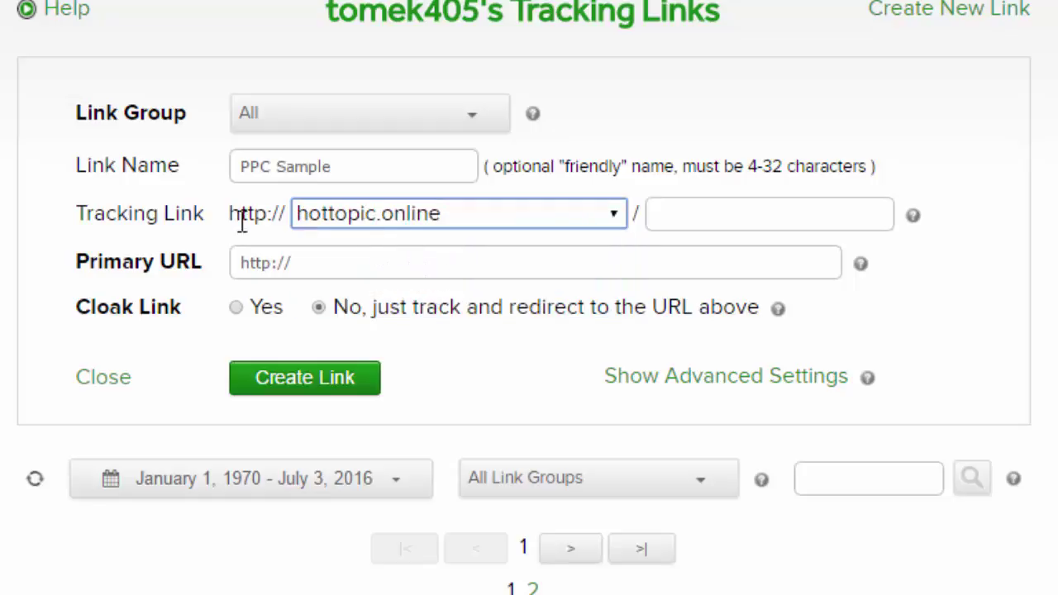
- Enter ppc-sample as the tracking link's path after the hottopic.online domain
left_click(713, 205)
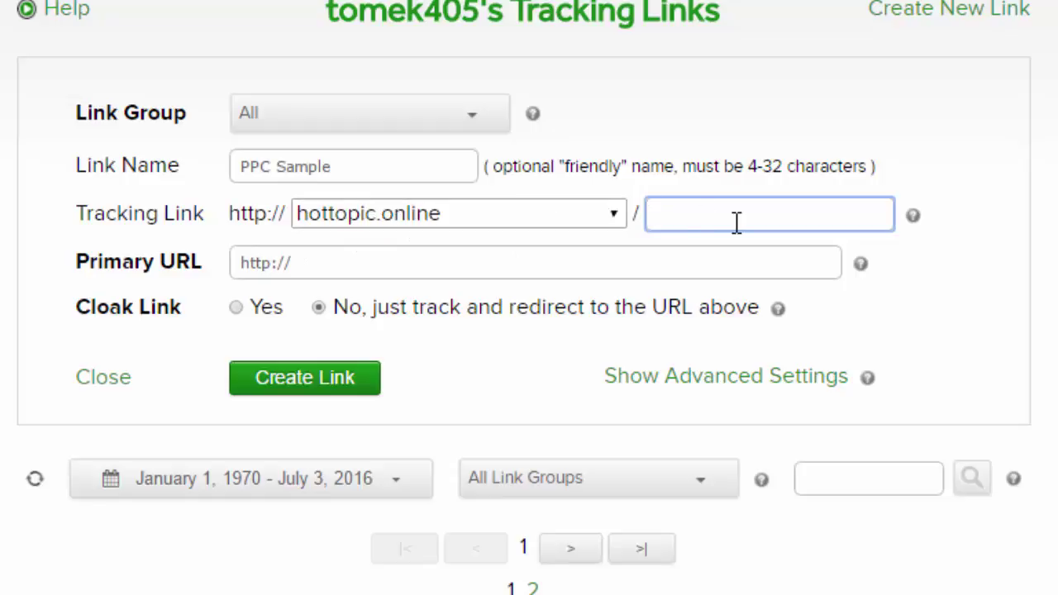
type("ppc-sam")
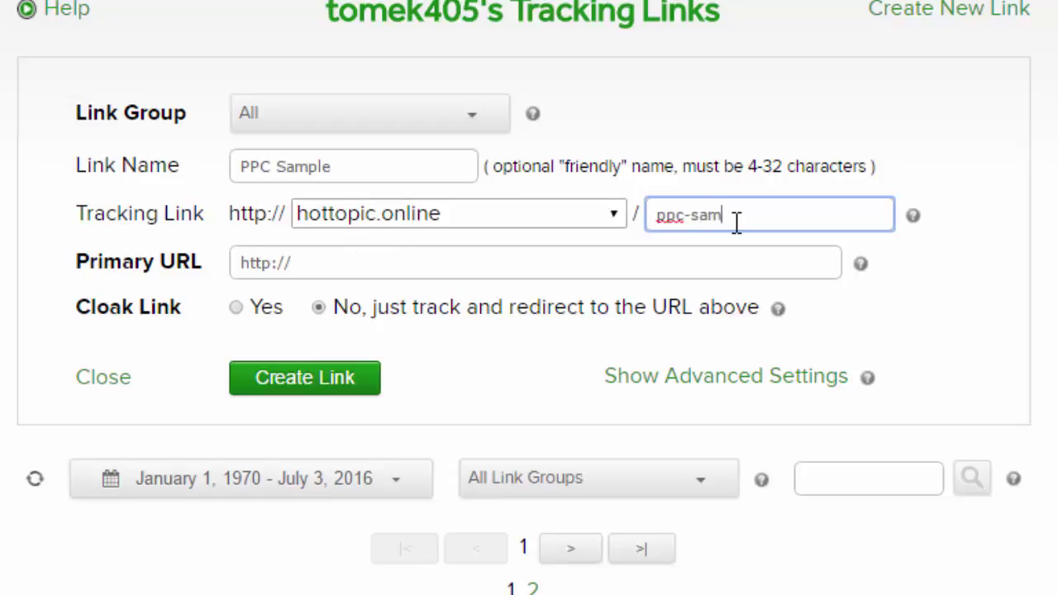
type("ple")
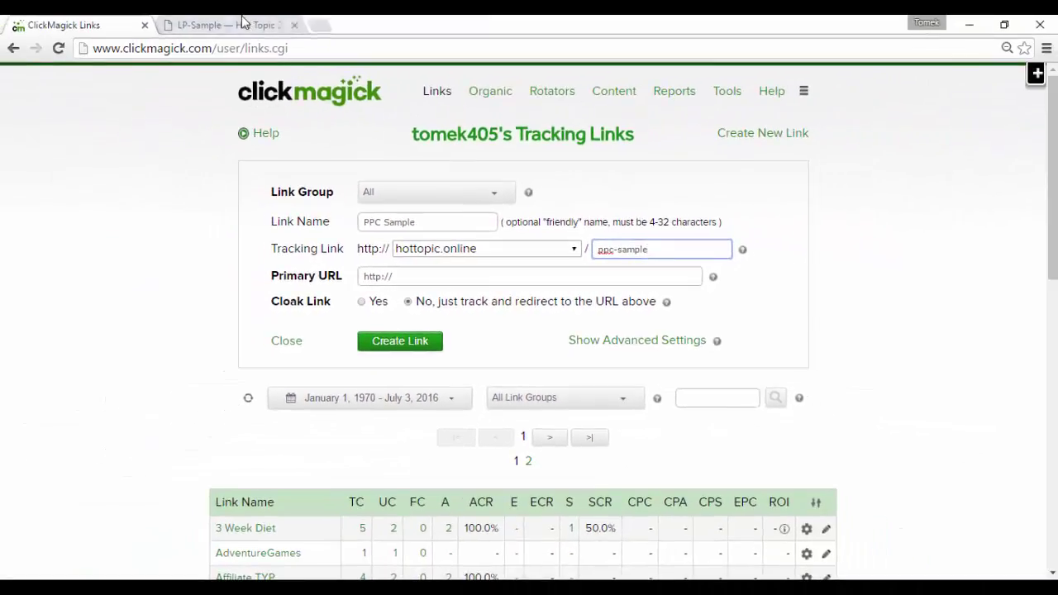
- Copy the sample landing page's address, hottopic2016.com/lp-sample/, and set it as the new link's Primary URL
left_click(217, 18)
right_click(198, 52)
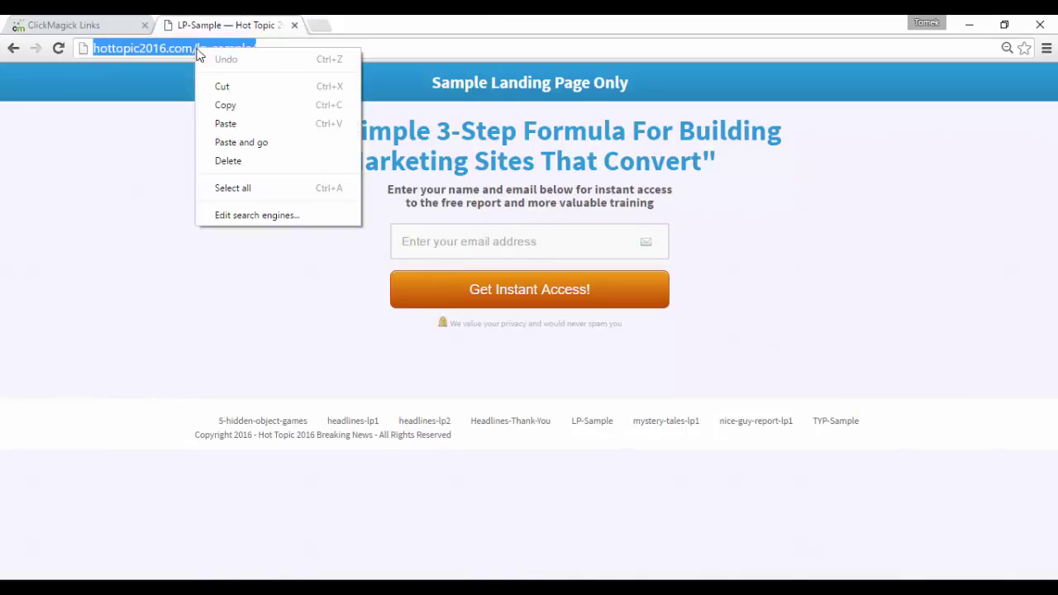
left_click(252, 105)
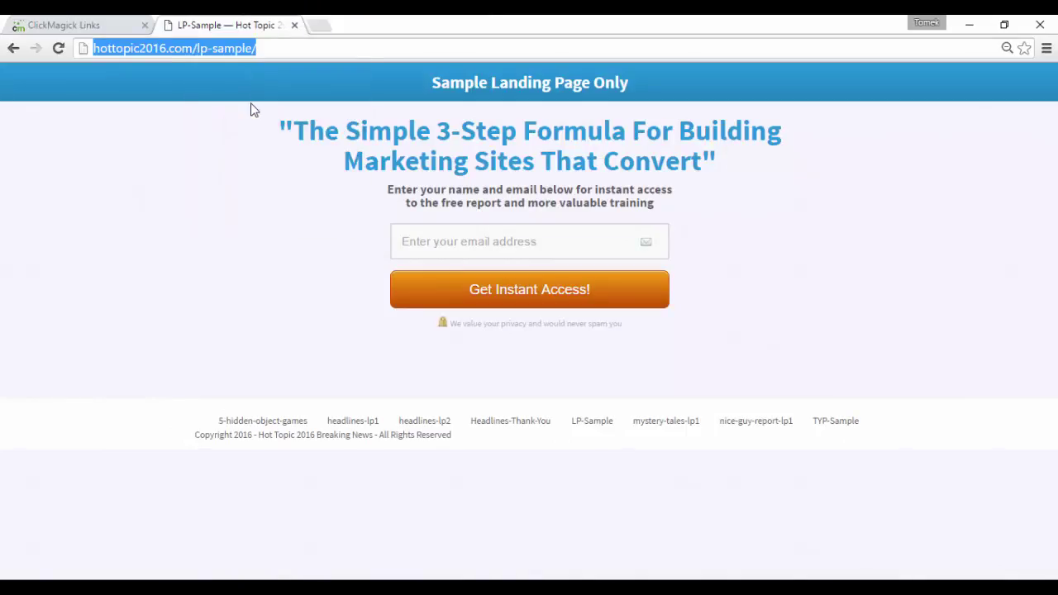
left_click(65, 26)
left_click_drag(410, 282, 351, 282)
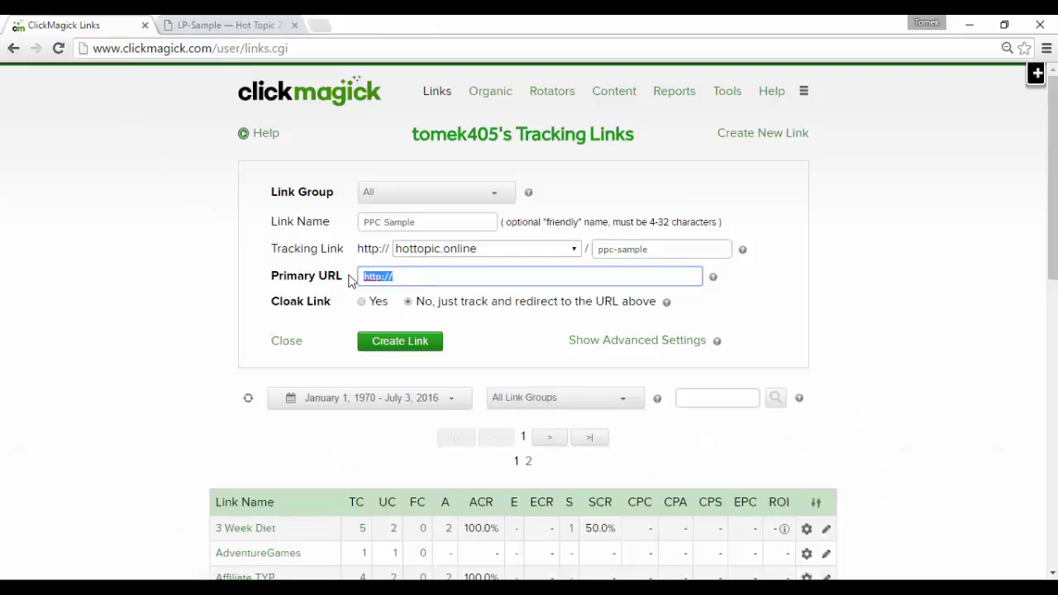
key("ctrl+v")
left_click(245, 279)
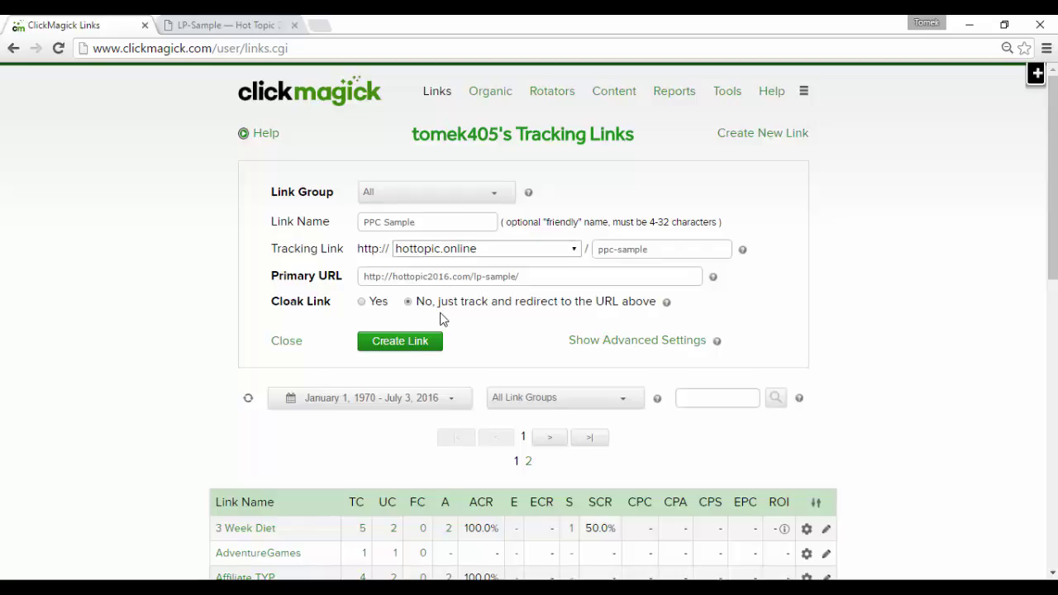
- Create the tracking link and open the details of PPC Sample in the links list
left_click(388, 341)
scroll(182, 406, "down", 1)
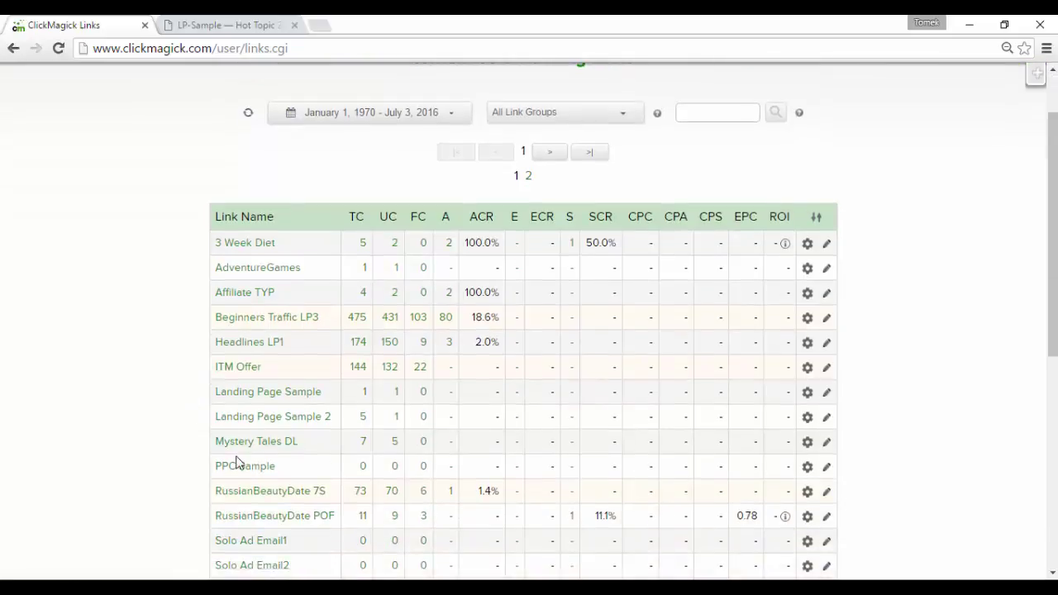
left_click(236, 467)
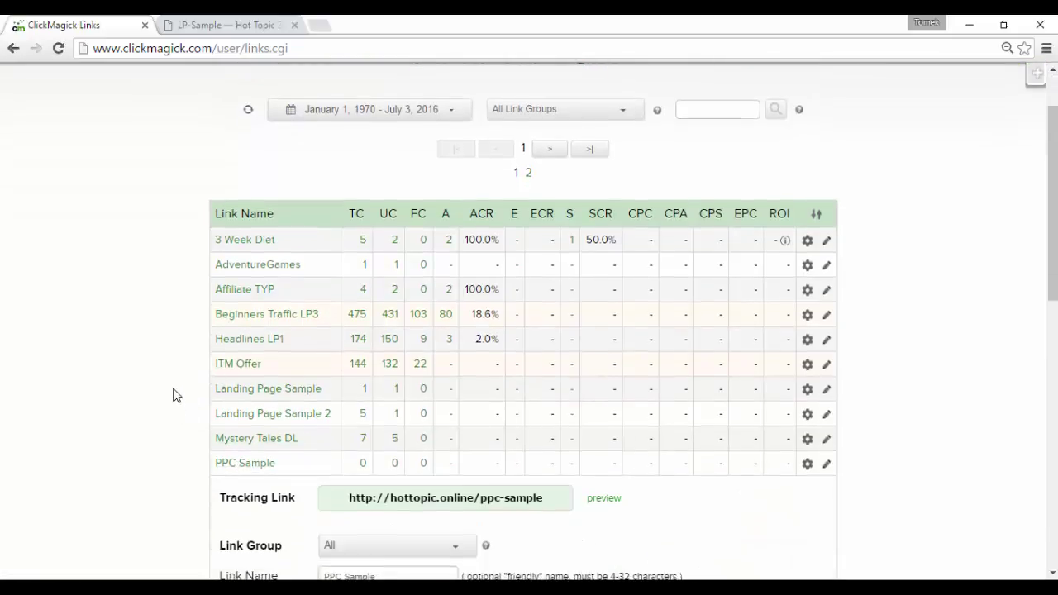
scroll(173, 395, "down", 3)
- Copy the PPC Sample tracking link into Notepad and add {QueryString} two lines below it
left_click_drag(345, 269, 548, 271)
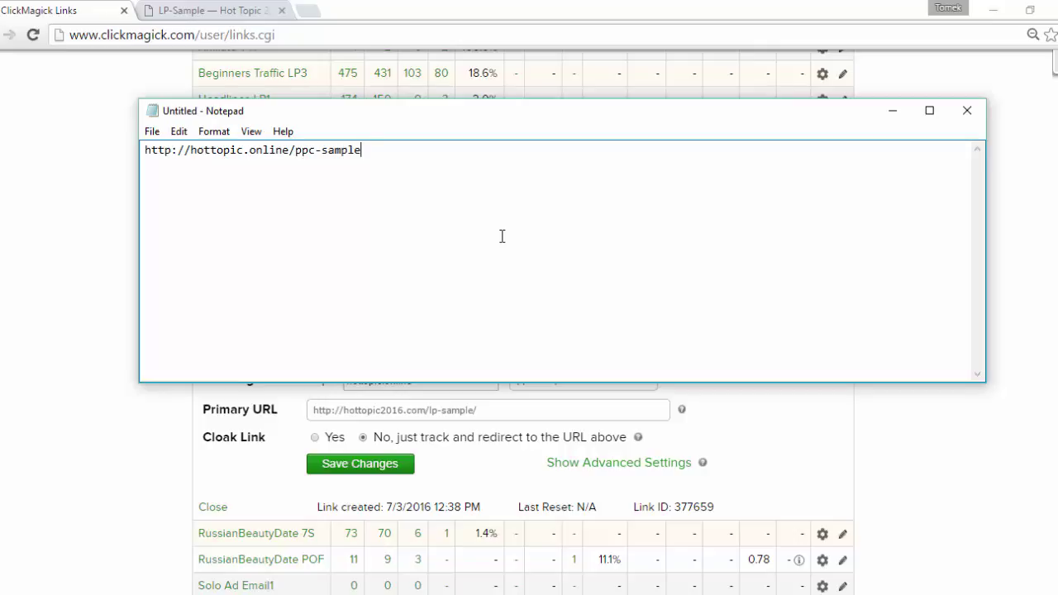
key("Return")
key("Return")
type("{QueryString}")
- Append a slash and a copy of the {QueryString} token to the end of the tracking link
left_click_drag(232, 180, 142, 187)
left_click(386, 154)
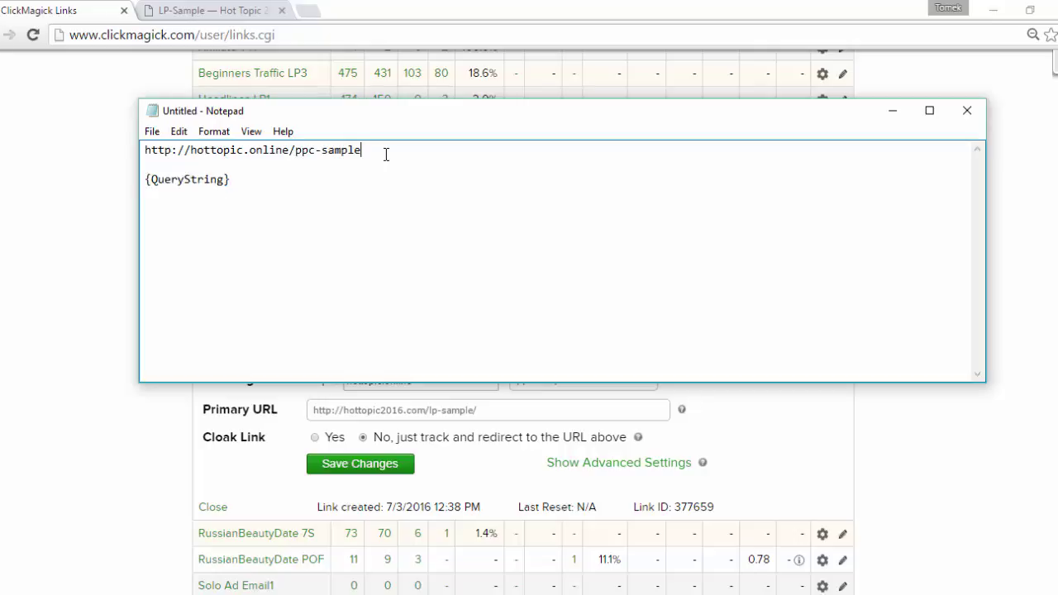
type("/")
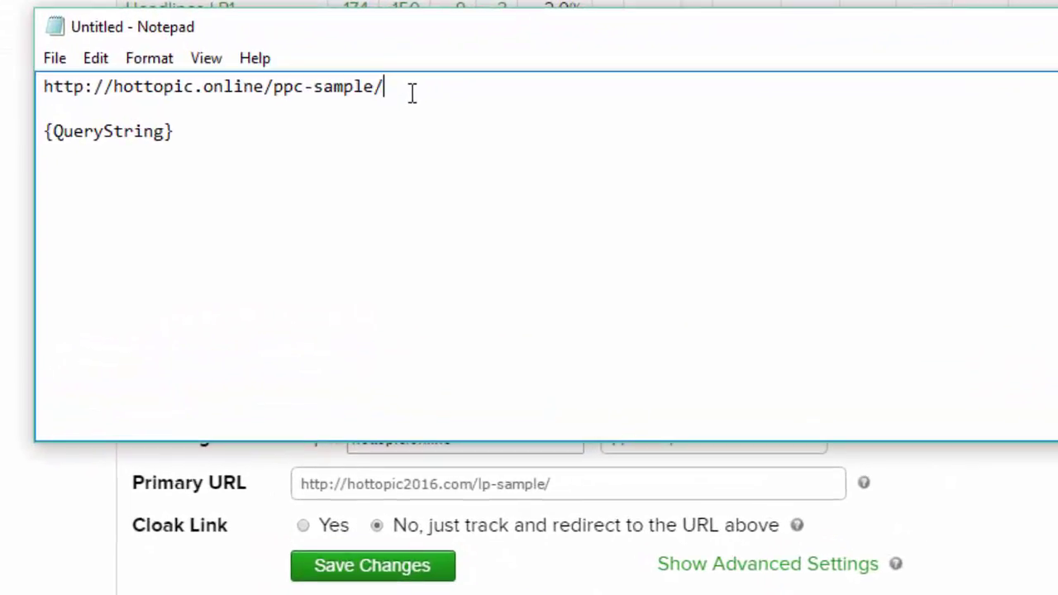
key("ctrl+v")
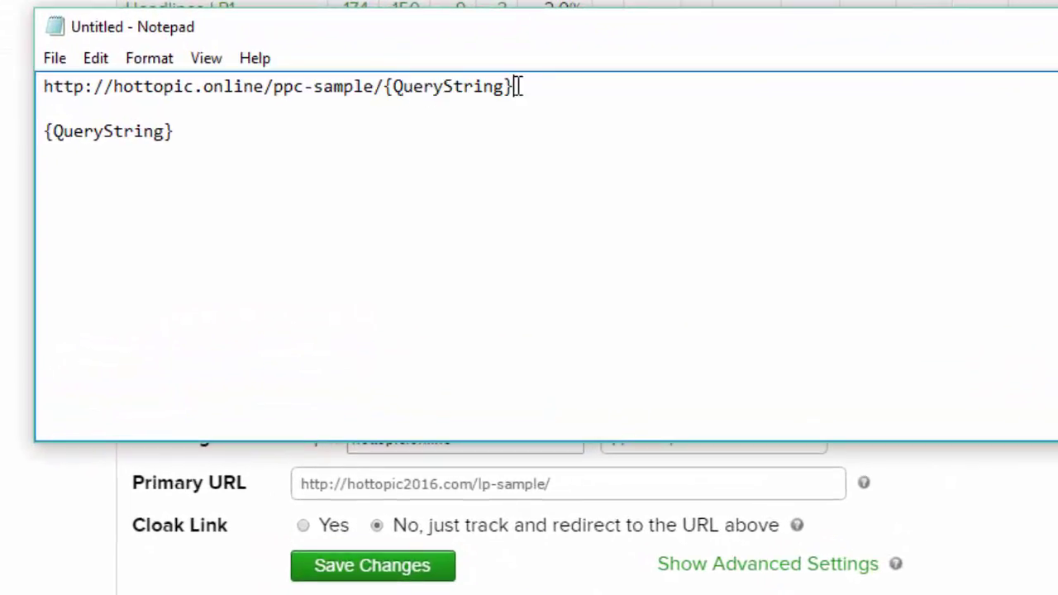
left_click_drag(516, 88, 47, 95)
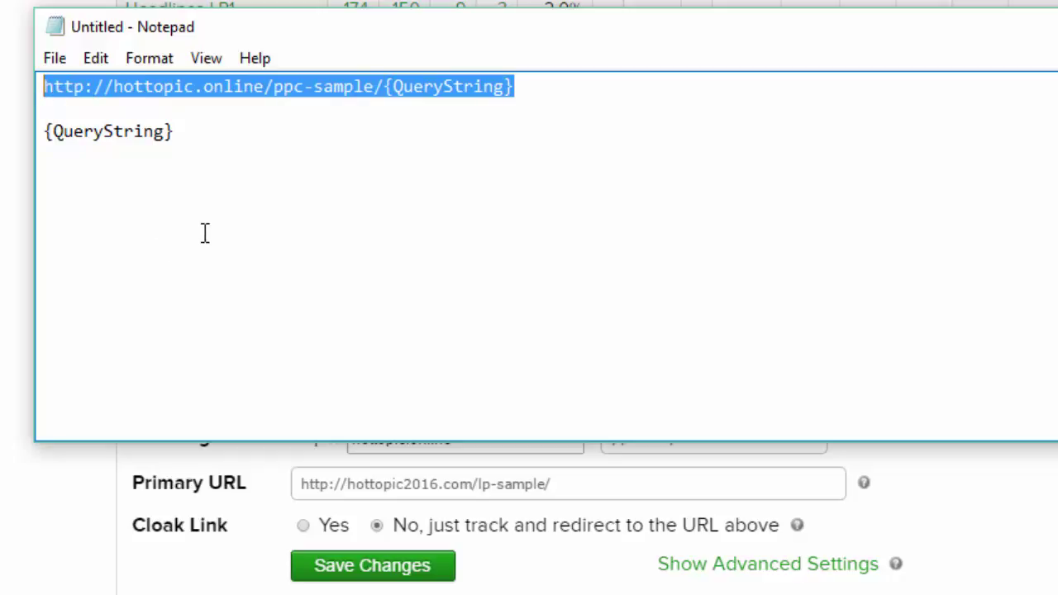
- Add the {keyword} token on its own line three lines below {QueryString}
left_click(229, 222)
key("Return")
key("Return")
key("Return")
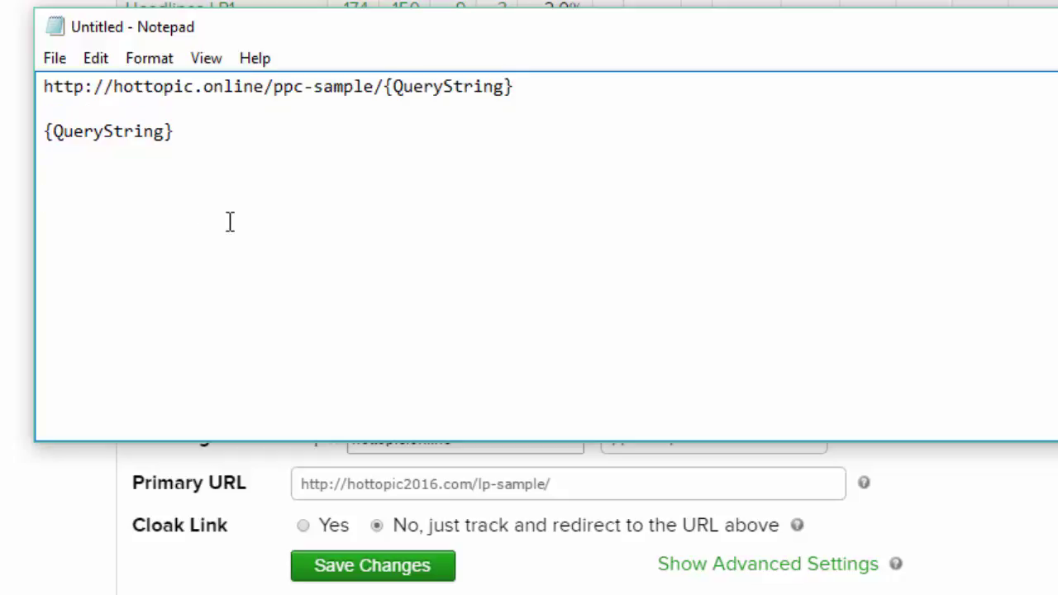
type("{keyword")
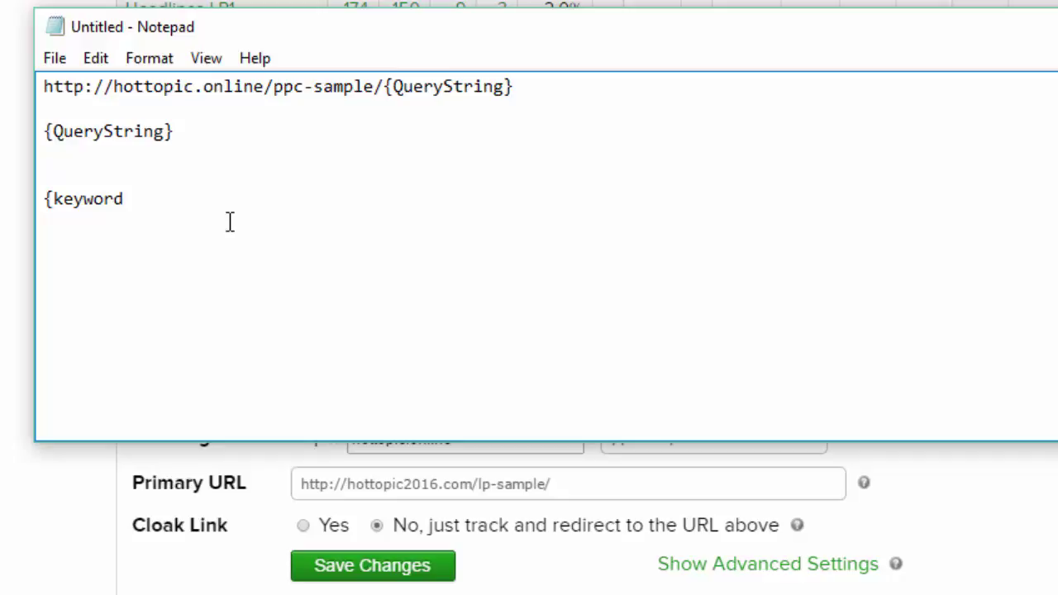
type("}")
- Replace {QueryString} in the tracking link with a copy of the {keyword} token and select the whole link
key("shift+Home")
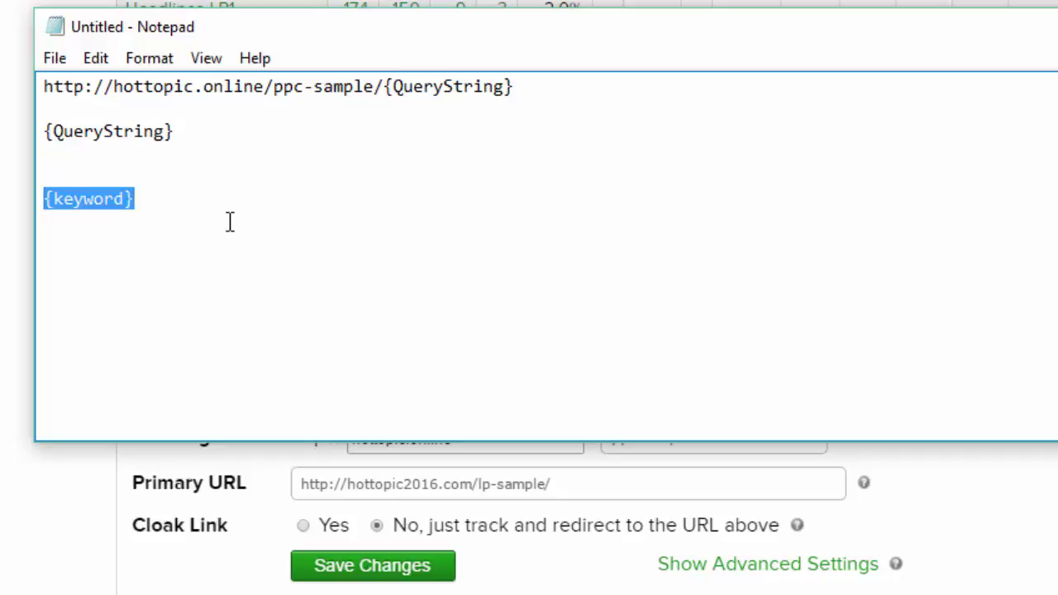
left_click(384, 89)
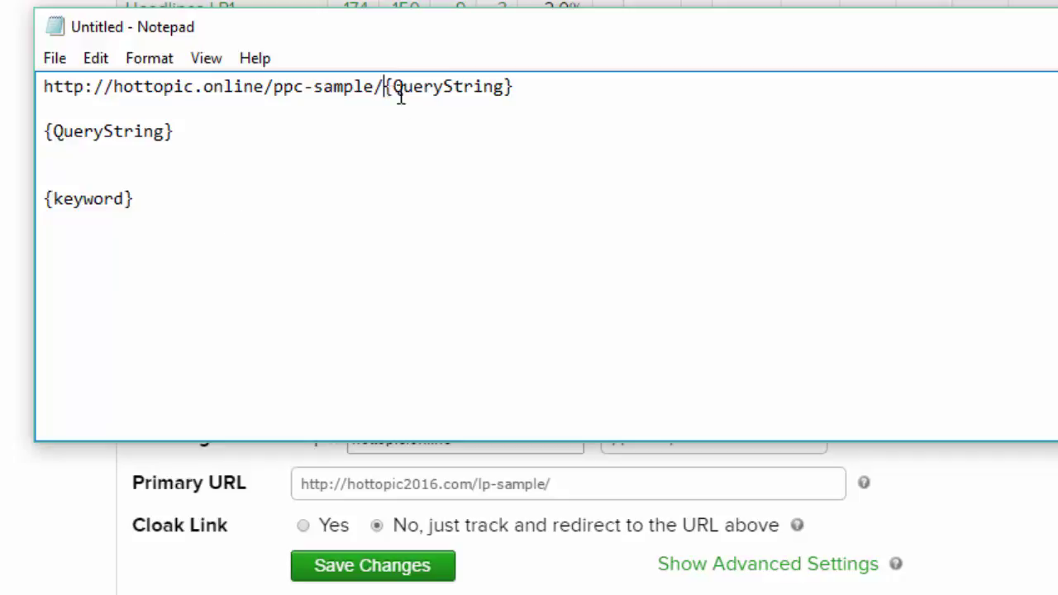
left_click(560, 85, "shift")
key("ctrl+v")
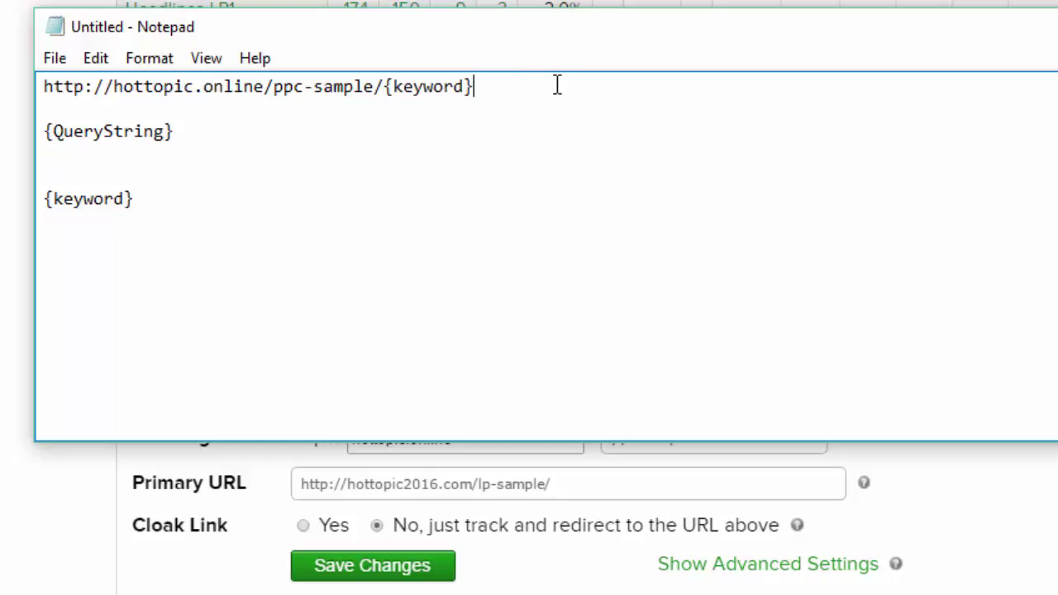
left_click(173, 105)
left_click_drag(43, 88, 506, 91)
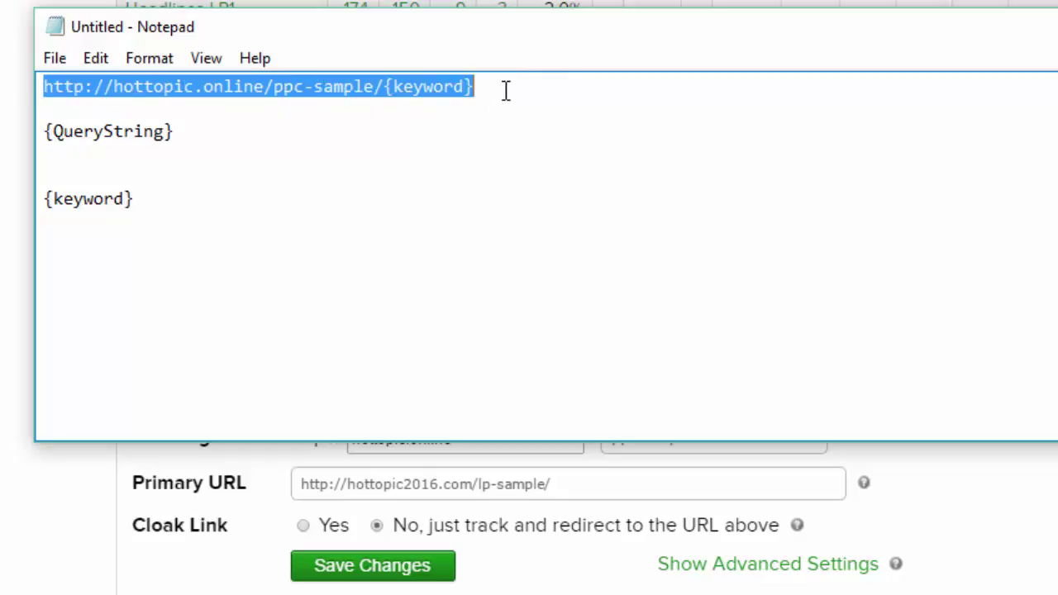